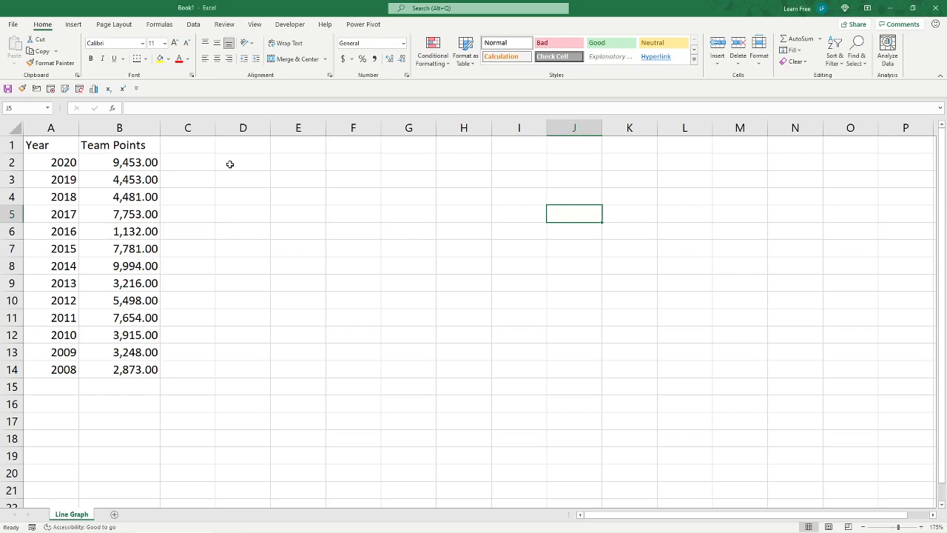
pyautogui.click(230, 165)
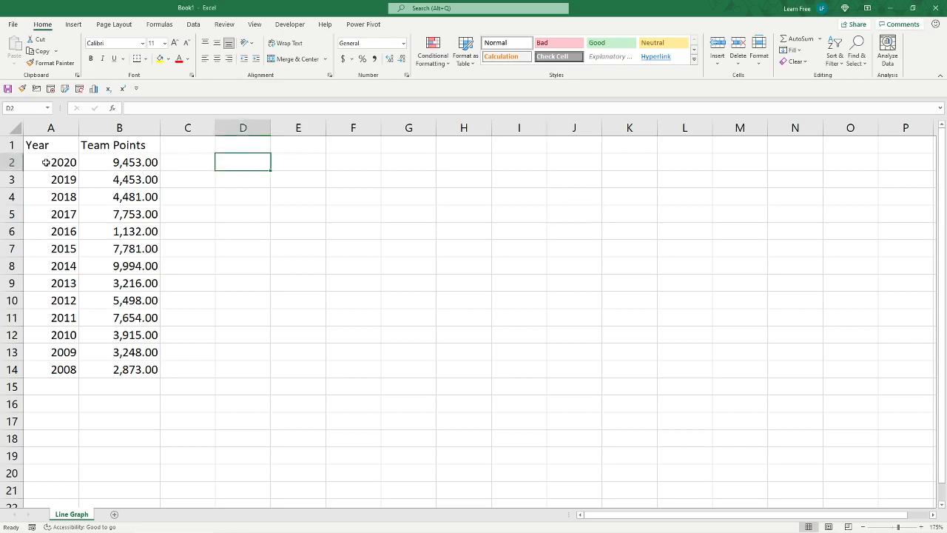
pyautogui.moveTo(43, 162); pyautogui.dragTo(52, 363)
pyautogui.moveTo(101, 164); pyautogui.dragTo(118, 370)
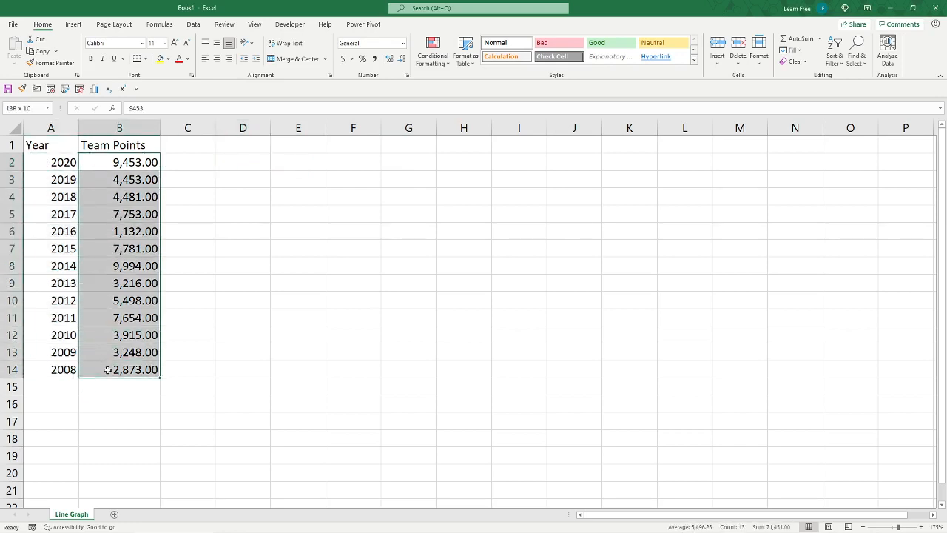
pyautogui.click(187, 190)
pyautogui.click(175, 180)
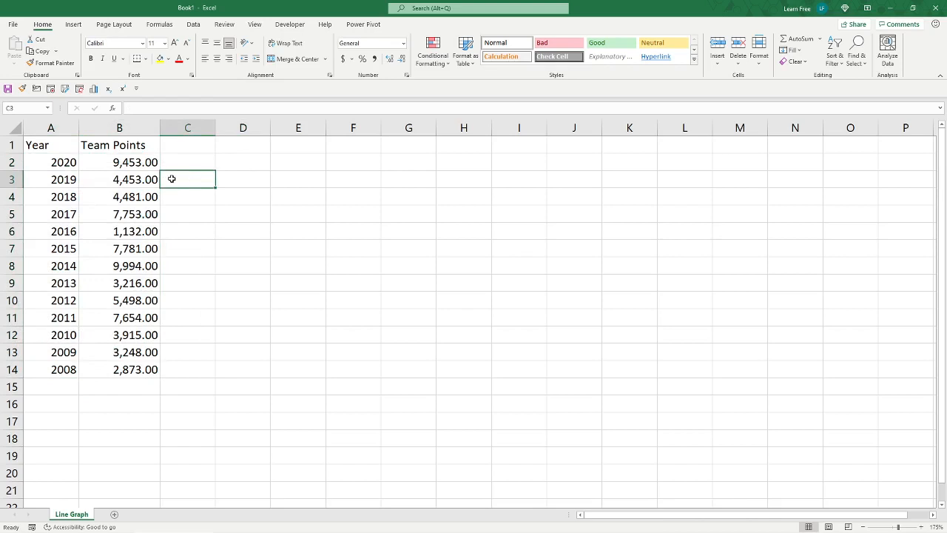
# Insert a basic 2-D line chart from the Team Points values in B2:B14
pyautogui.moveTo(99, 166); pyautogui.dragTo(121, 369)
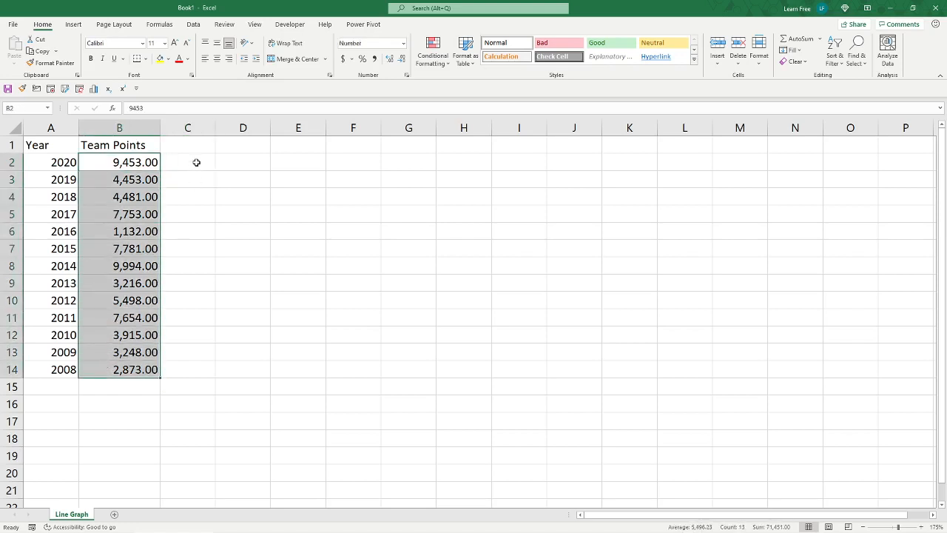
pyautogui.click(75, 24)
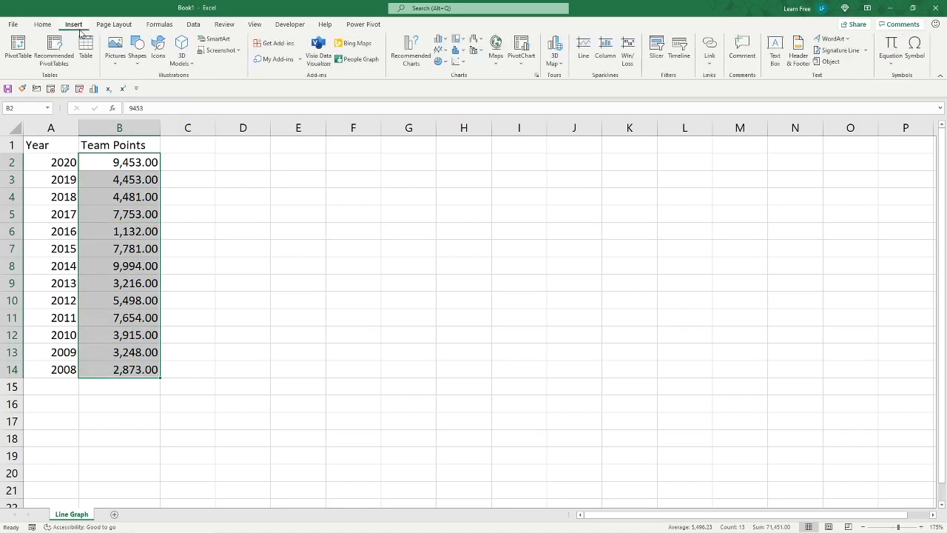
pyautogui.click(444, 51)
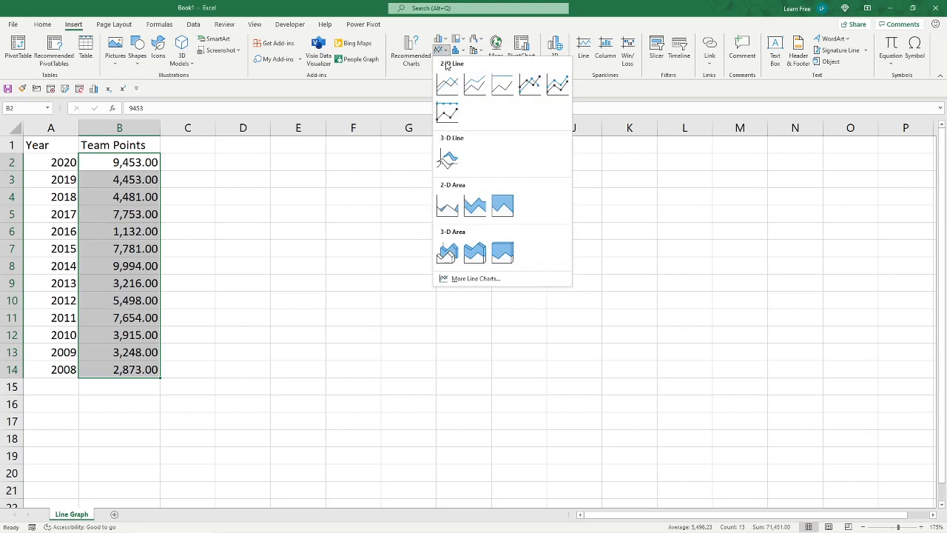
pyautogui.click(448, 86)
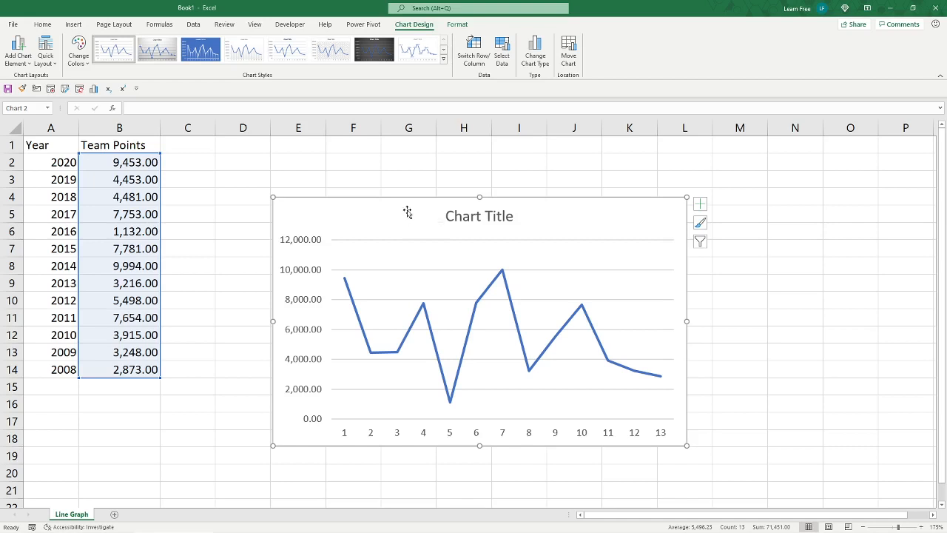
# Set the chart's horizontal axis labels to the years in A2:A14
pyautogui.click(425, 435)
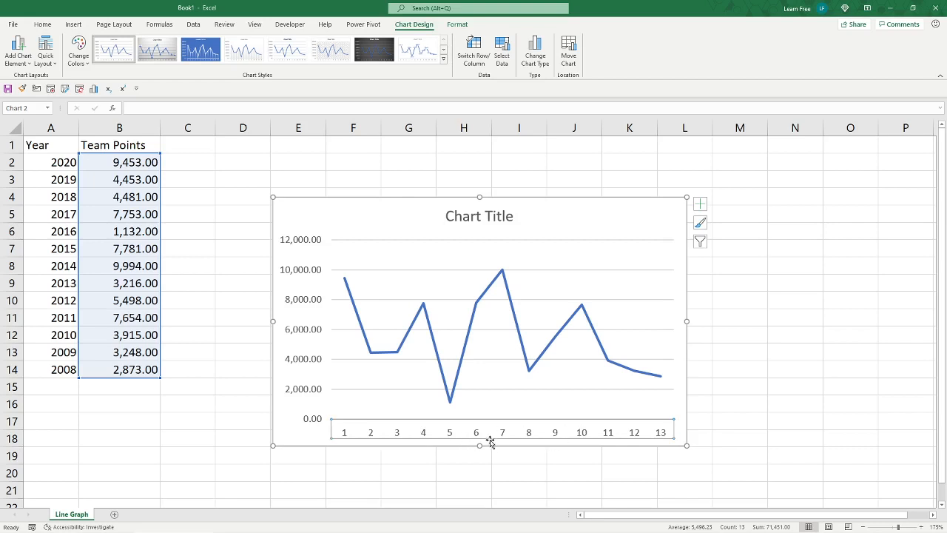
pyautogui.click(502, 50)
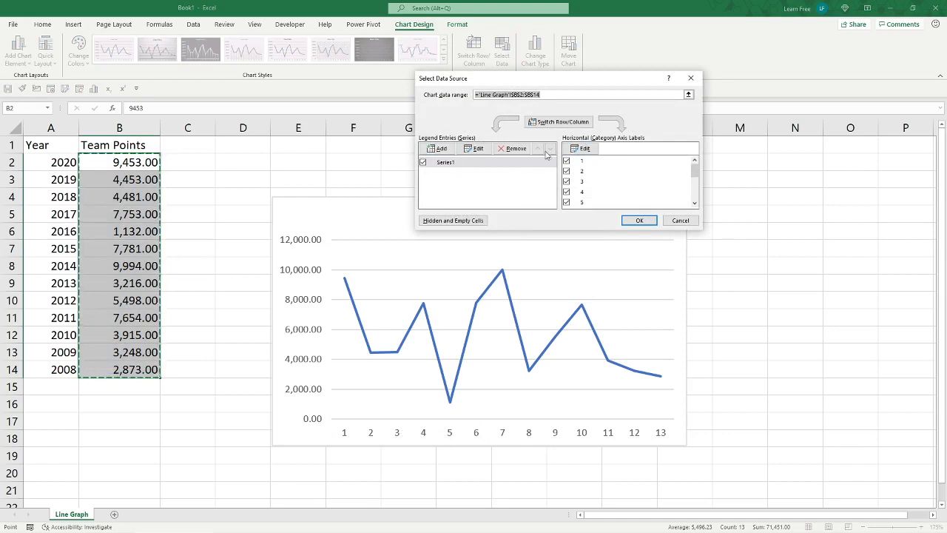
pyautogui.click(585, 150)
pyautogui.moveTo(65, 163); pyautogui.dragTo(68, 369)
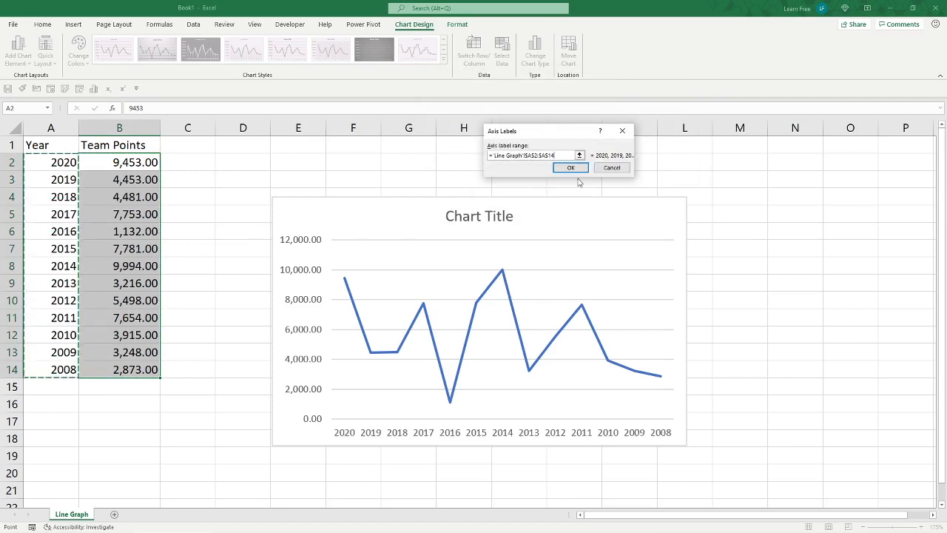
pyautogui.click(571, 167)
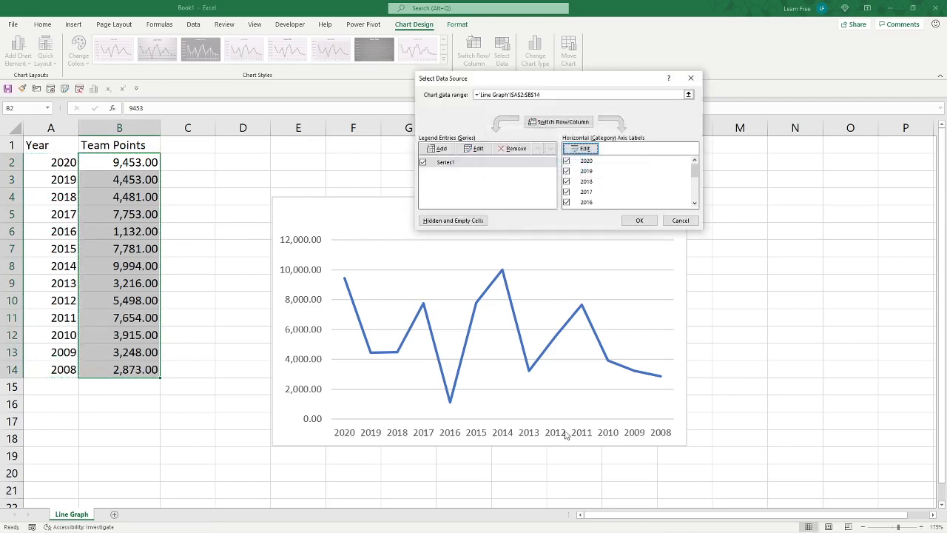
# Name the chart's data series from the Team Points header in B1 and apply the data source changes
pyautogui.click(467, 163)
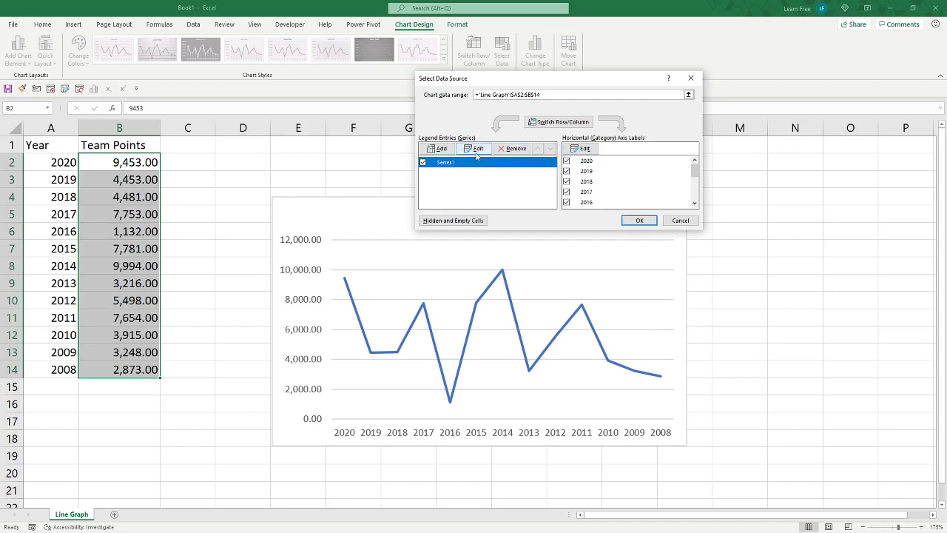
pyautogui.click(478, 149)
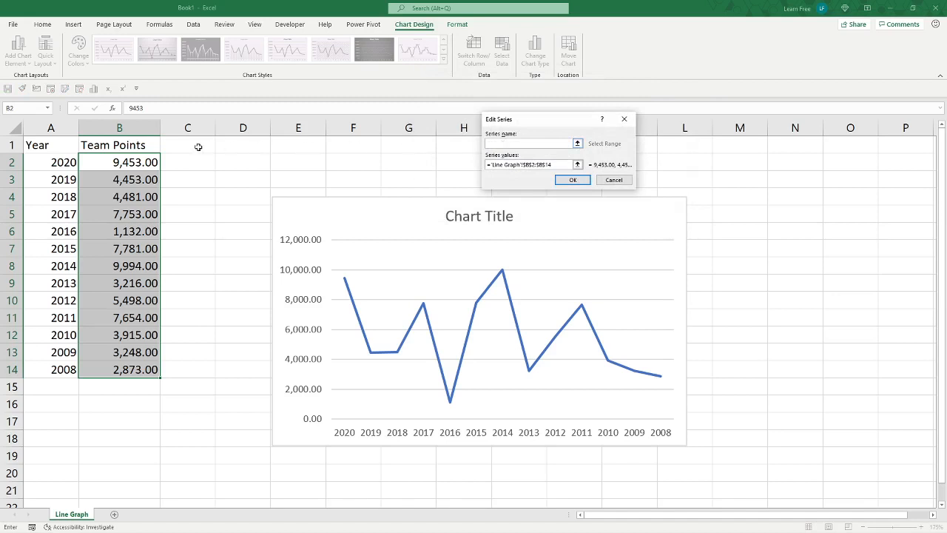
pyautogui.click(134, 146)
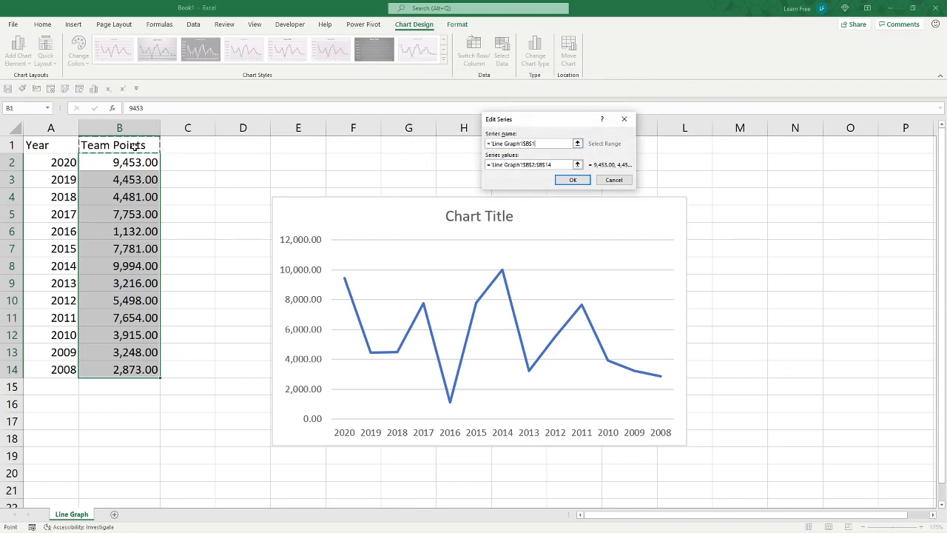
pyautogui.click(573, 180)
pyautogui.moveTo(564, 81); pyautogui.dragTo(734, 43)
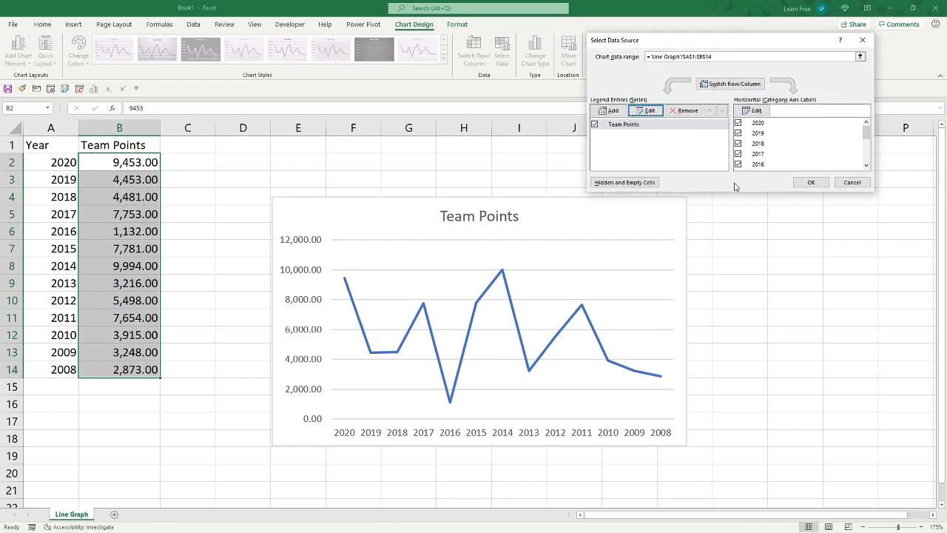
pyautogui.click(810, 182)
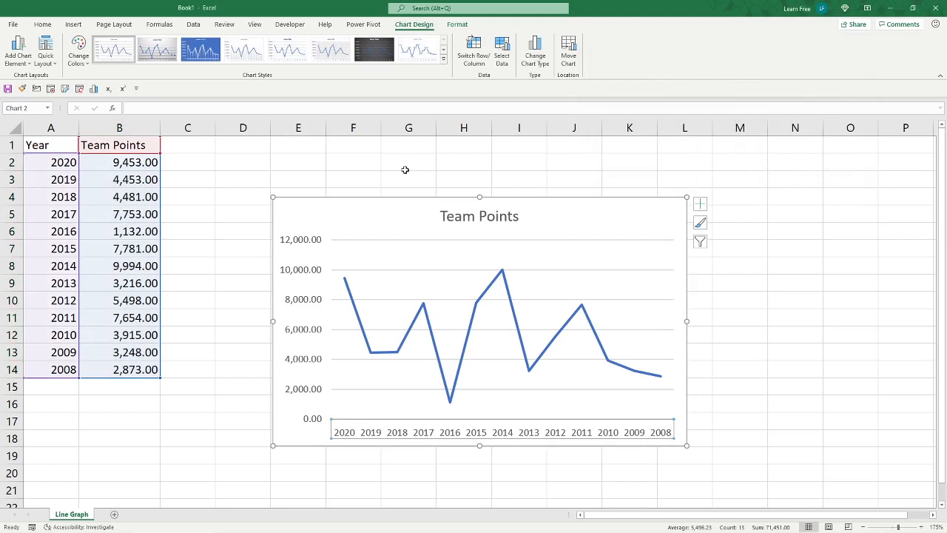
# Apply the dark grey chart style with the glowing blue line and vertical gridlines to the line chart
pyautogui.click(361, 176)
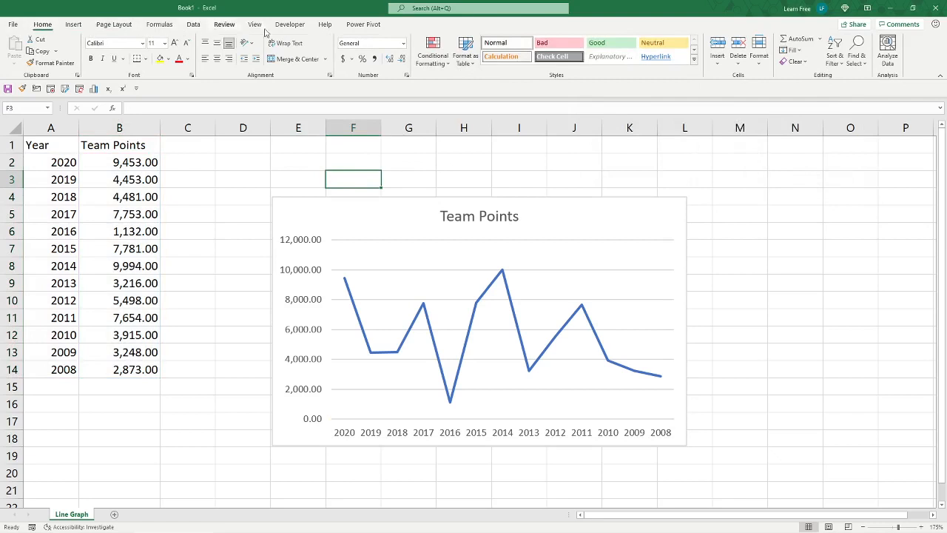
pyautogui.click(403, 210)
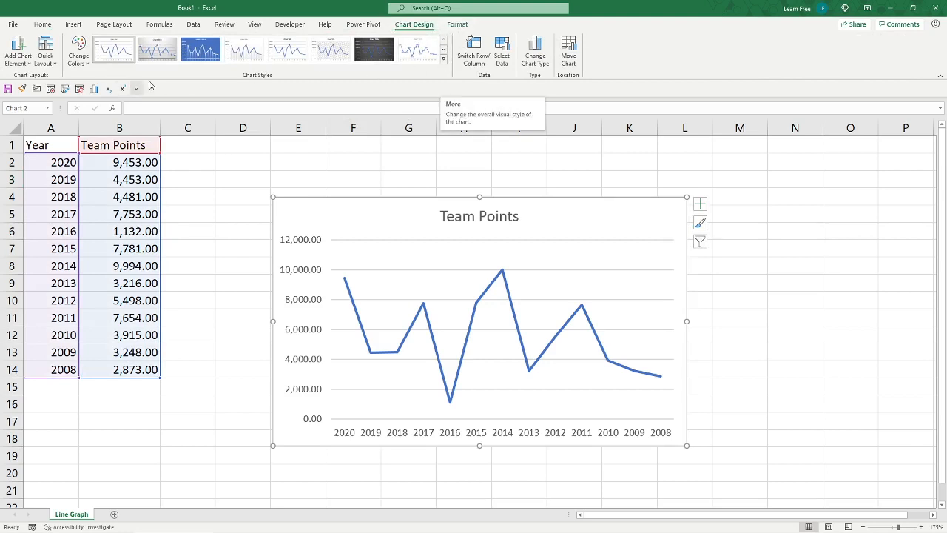
pyautogui.click(185, 59)
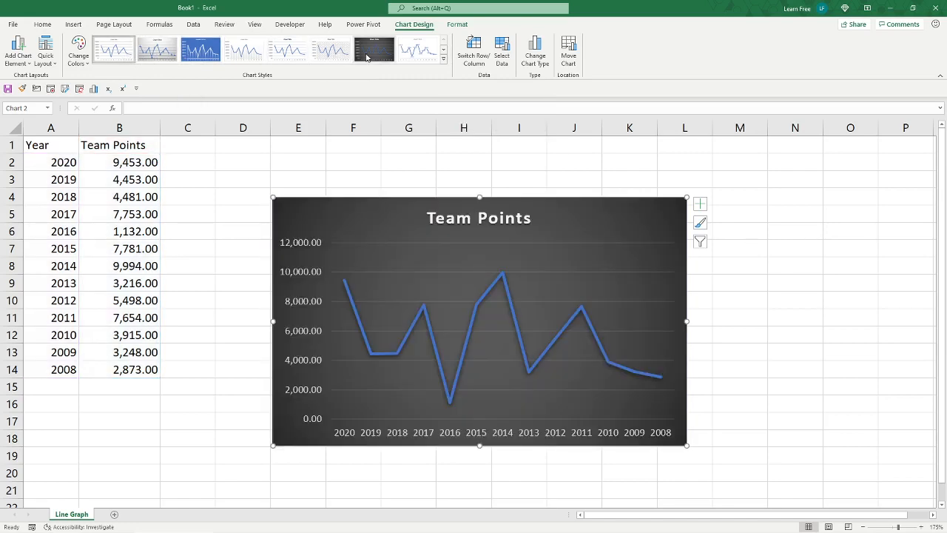
pyautogui.click(443, 59)
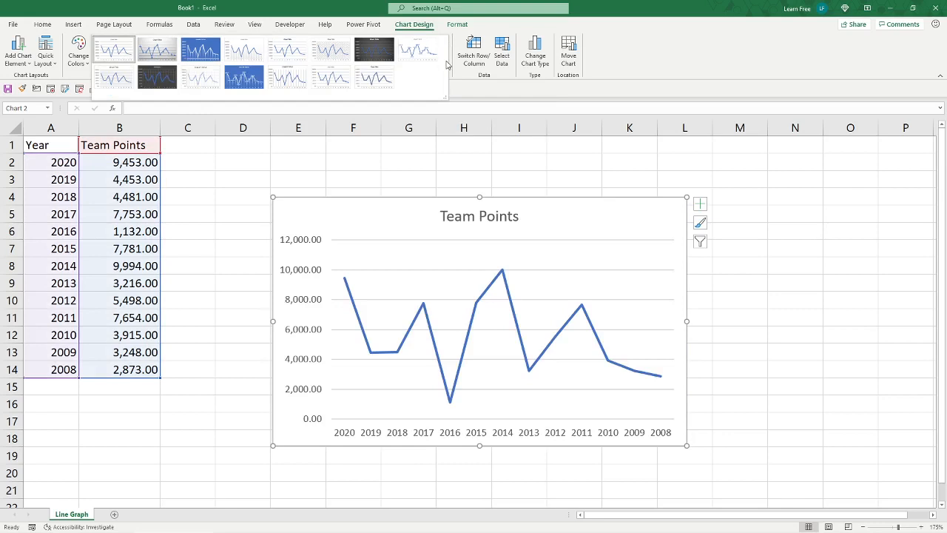
pyautogui.click(160, 80)
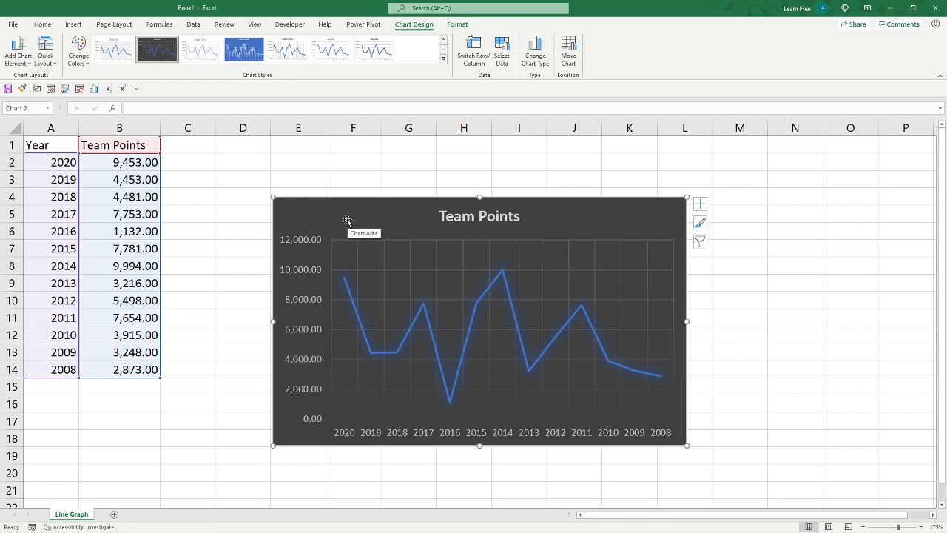
# Add data labels to the Team Points line
pyautogui.click(345, 286)
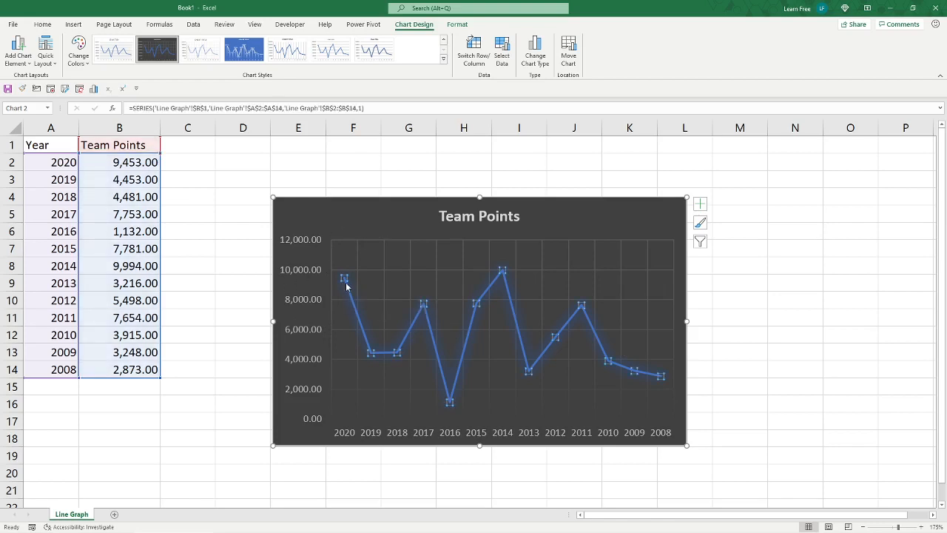
pyautogui.rightClick(477, 304)
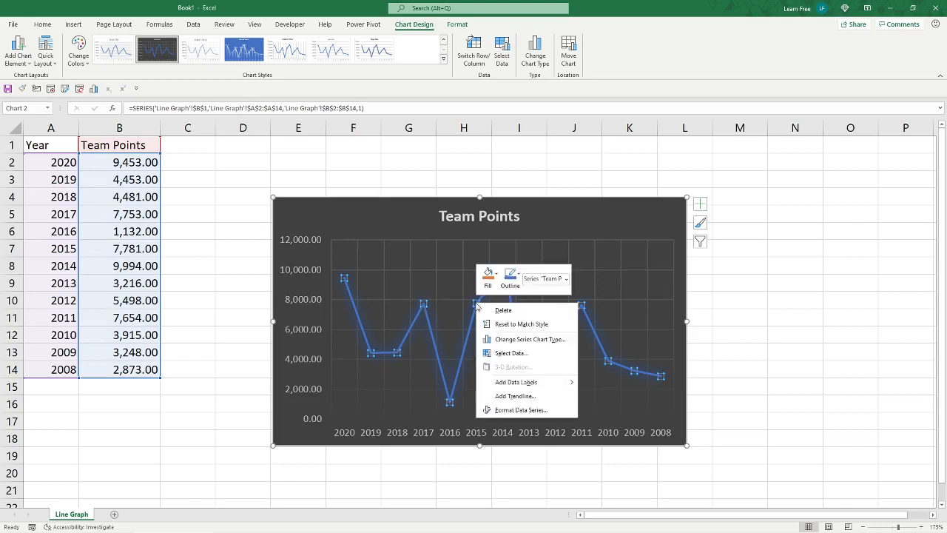
pyautogui.click(492, 382)
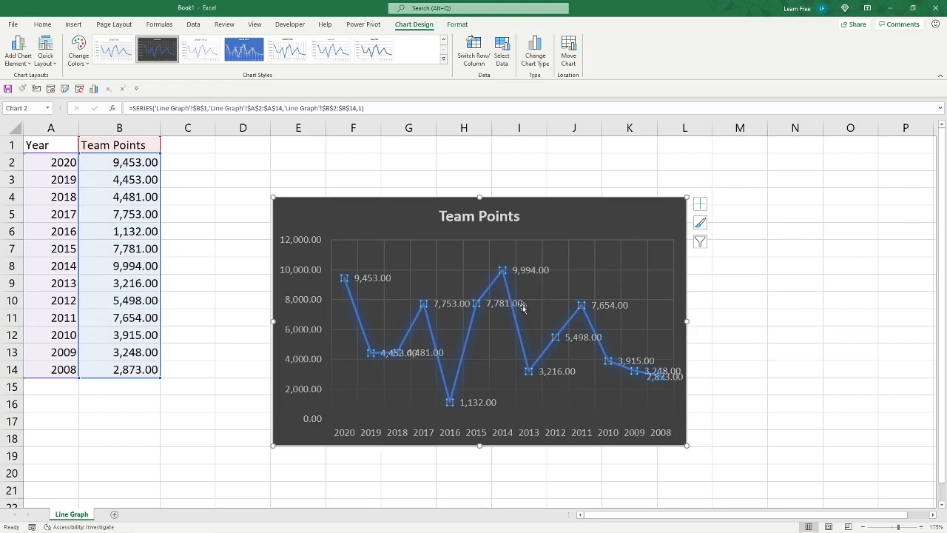
# Set the label position of the line's data labels to Above
pyautogui.click(374, 283)
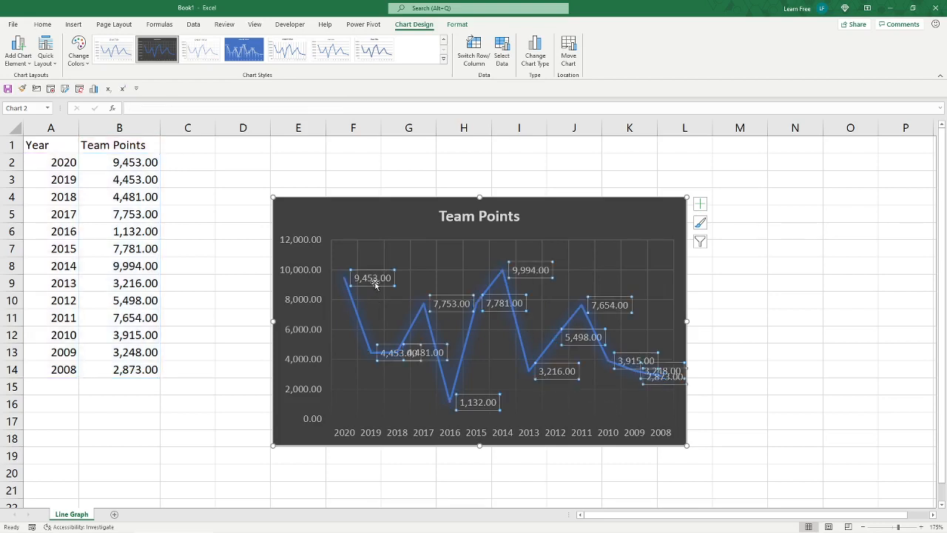
pyautogui.rightClick(375, 280)
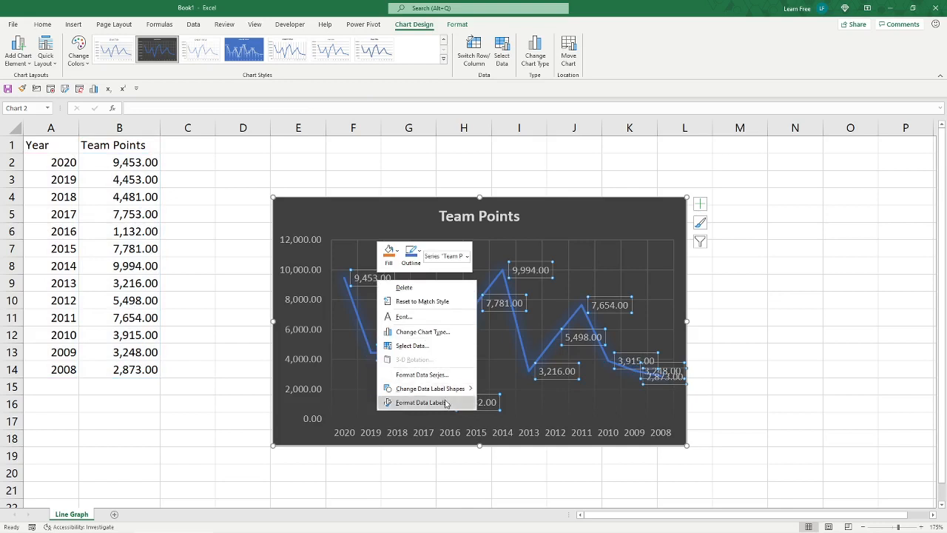
pyautogui.click(422, 402)
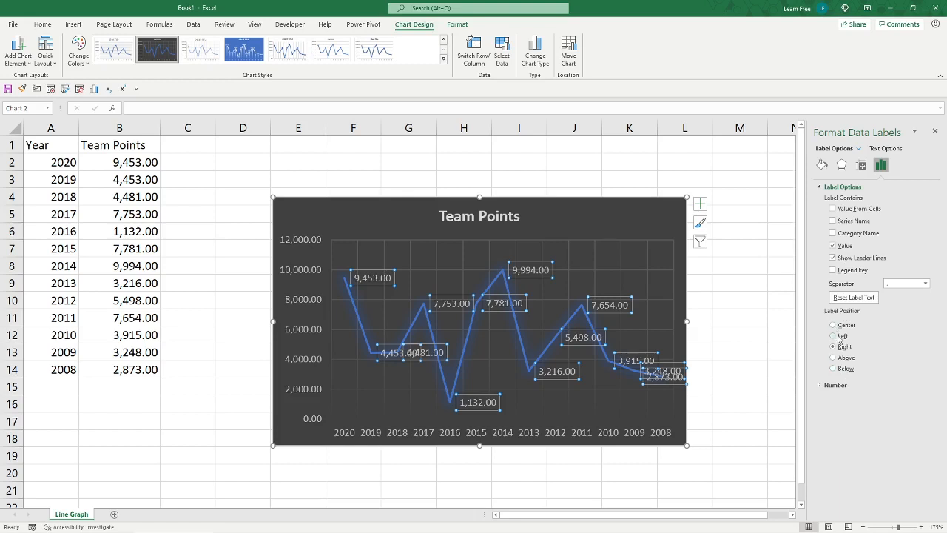
pyautogui.click(849, 361)
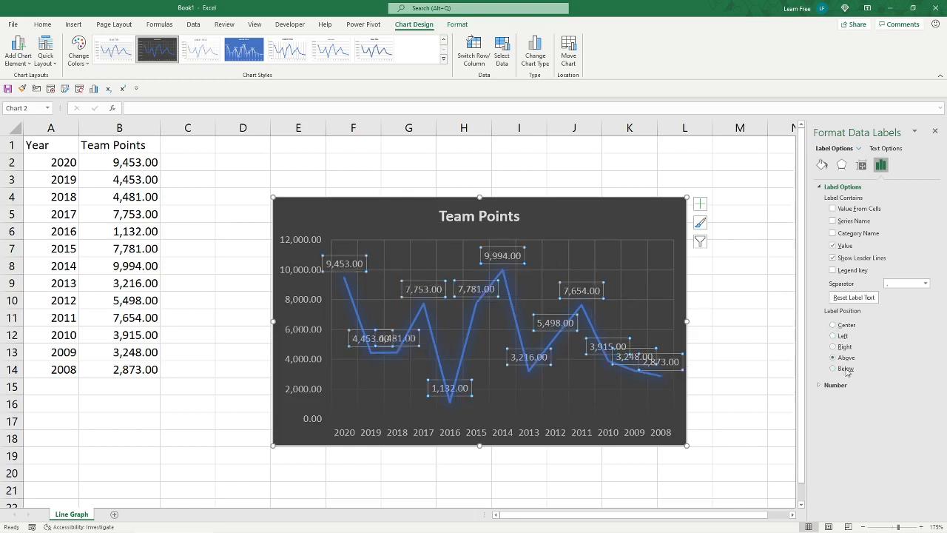
# Move the 2010 data label slightly higher, clear of the neighbouring label
pyautogui.click(410, 372)
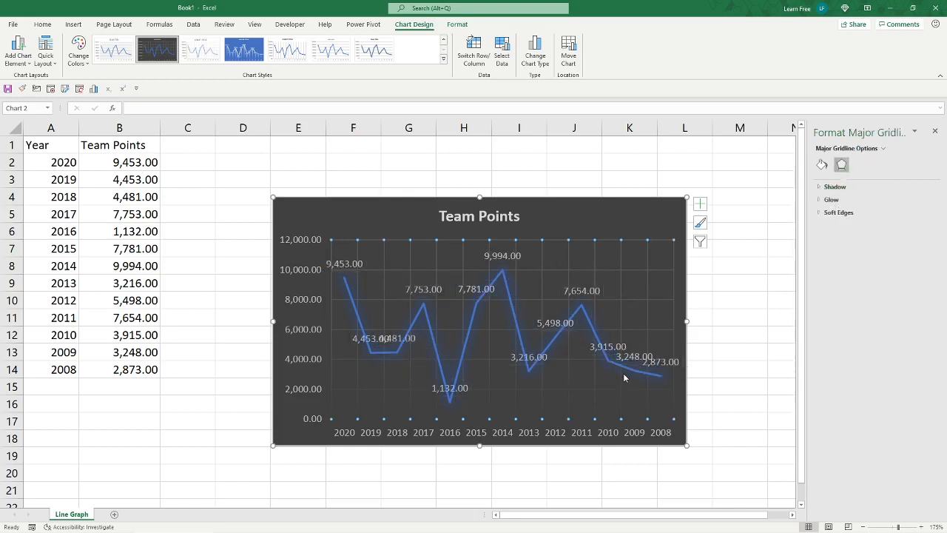
pyautogui.click(613, 348)
pyautogui.click(612, 347)
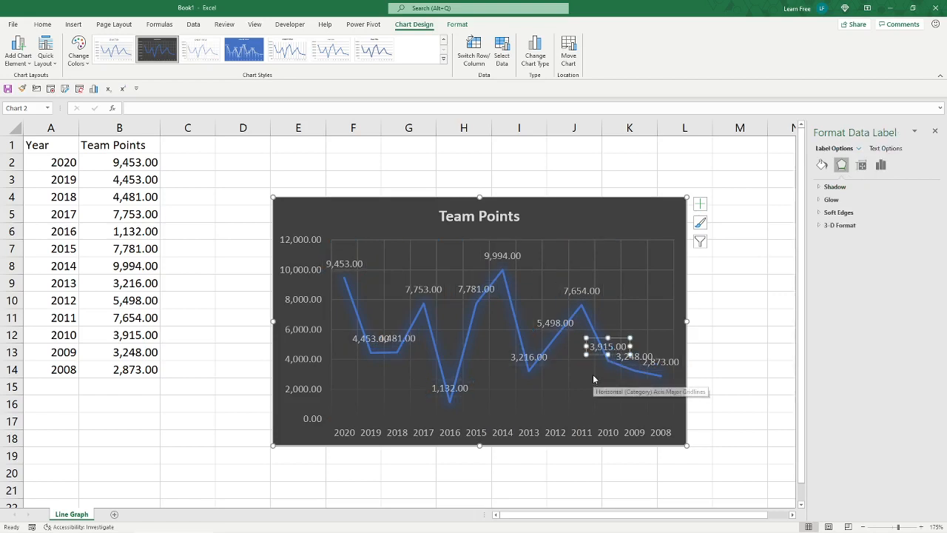
pyautogui.click(596, 381)
pyautogui.click(567, 323)
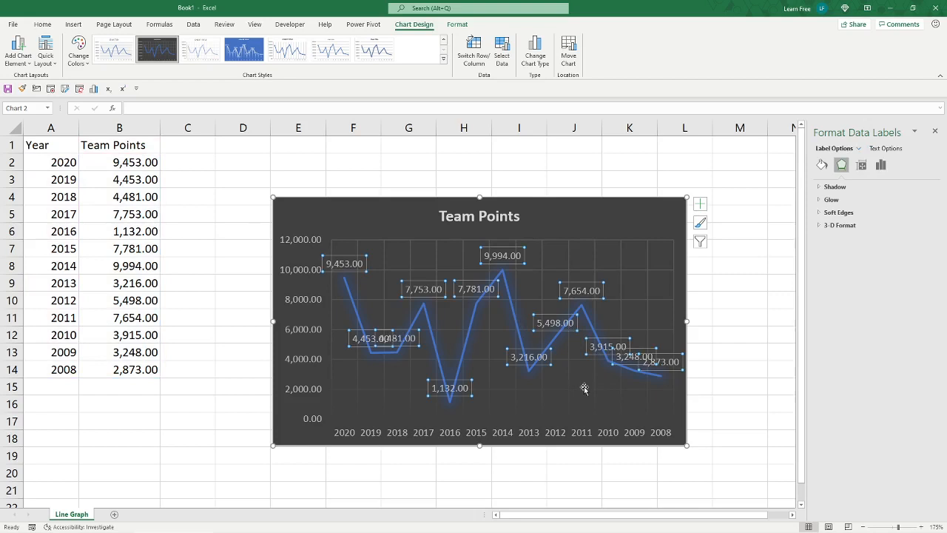
pyautogui.click(601, 347)
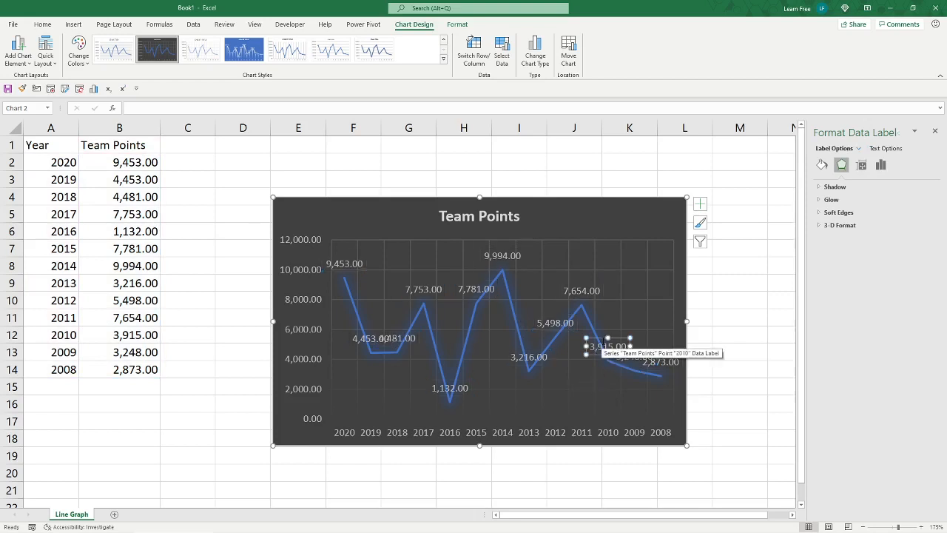
pyautogui.moveTo(602, 339); pyautogui.dragTo(602, 328)
# Move the 2008 data label below the line and the 2016 data label to the right of its point
pyautogui.click(651, 366)
pyautogui.moveTo(671, 370); pyautogui.dragTo(669, 397)
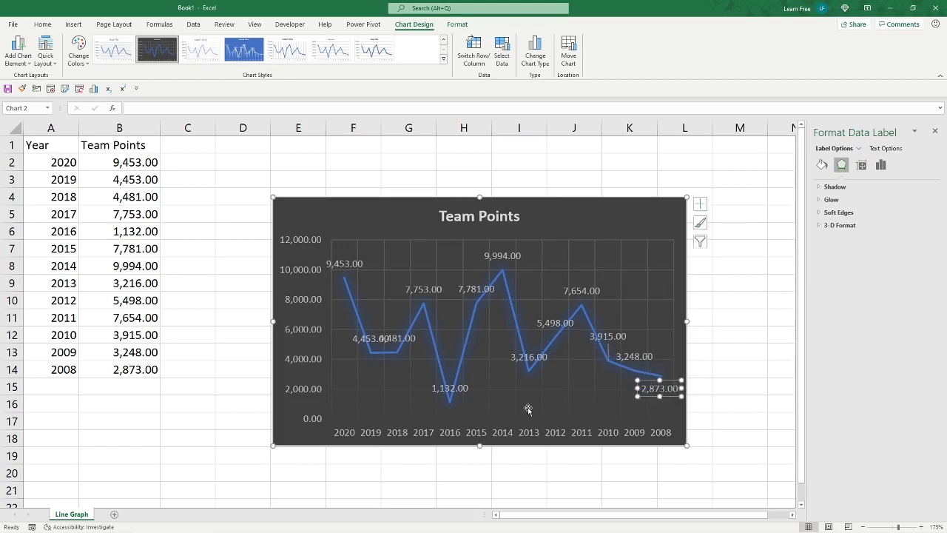
pyautogui.click(460, 389)
pyautogui.moveTo(465, 394); pyautogui.dragTo(500, 396)
# Separate the overlapping 2019 and 2018 data labels by moving them lower and apart, and deselect the chart
pyautogui.click(363, 339)
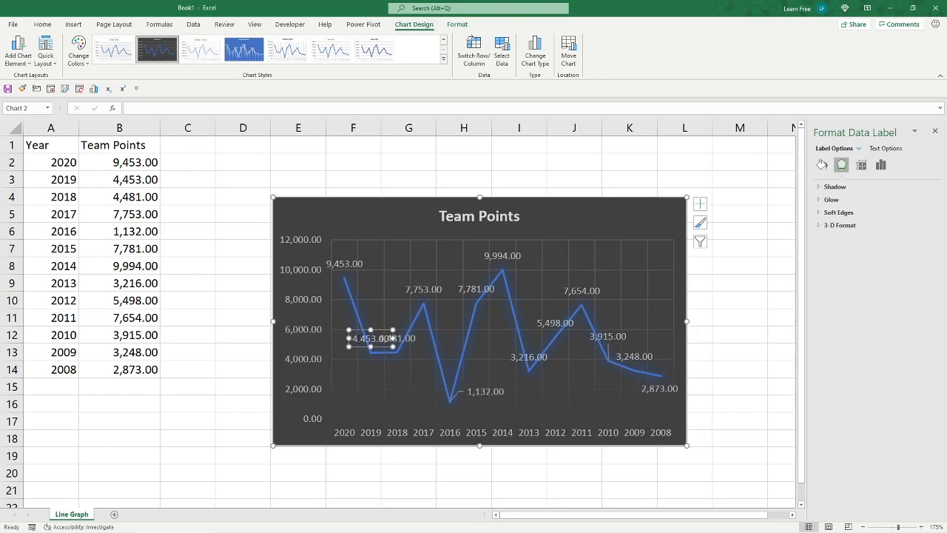
pyautogui.click(359, 351)
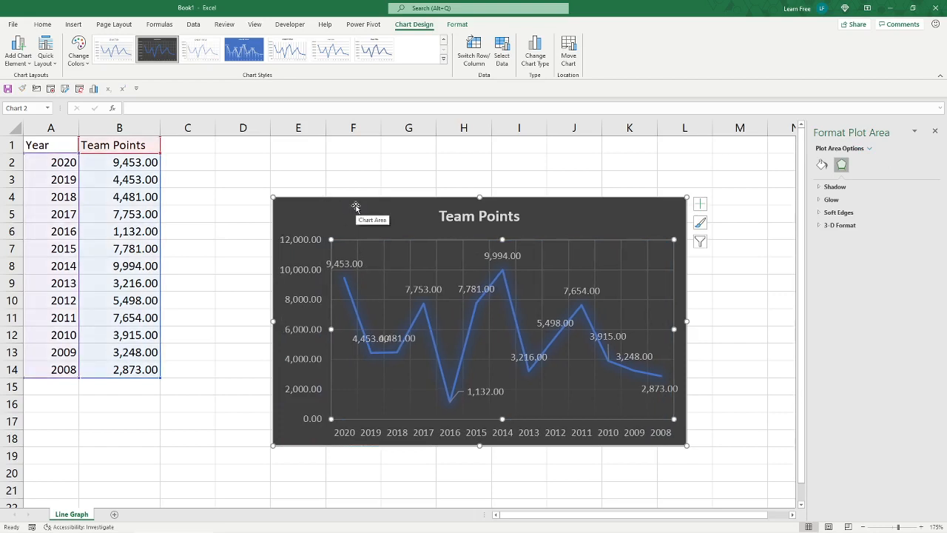
pyautogui.click(361, 351)
pyautogui.click(361, 351)
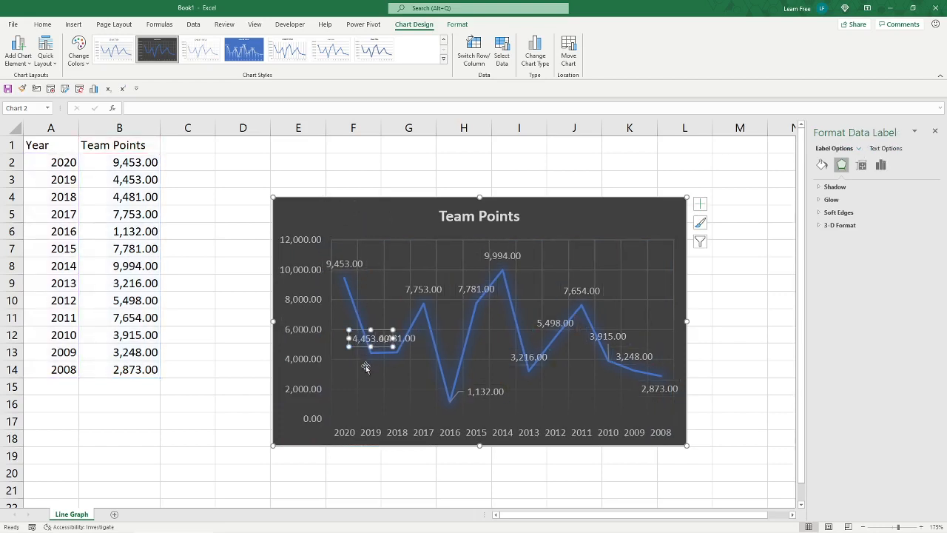
pyautogui.moveTo(353, 349); pyautogui.dragTo(345, 364)
pyautogui.click(409, 343)
pyautogui.moveTo(412, 346); pyautogui.dragTo(426, 359)
pyautogui.click(412, 175)
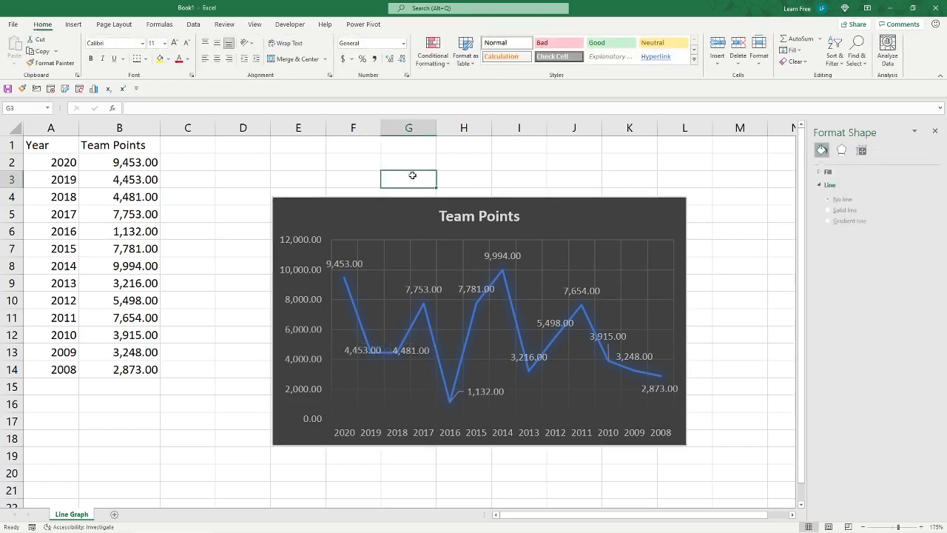